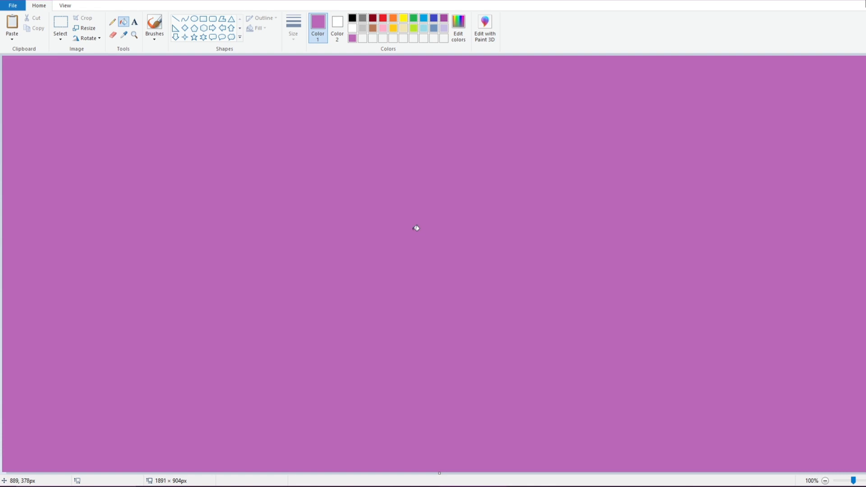
Draw a solid-filled rounded rectangle about 261 × 95 px in a lightened brown on the upper middle of the purple canvas
click(212, 18)
click(258, 28)
click(266, 59)
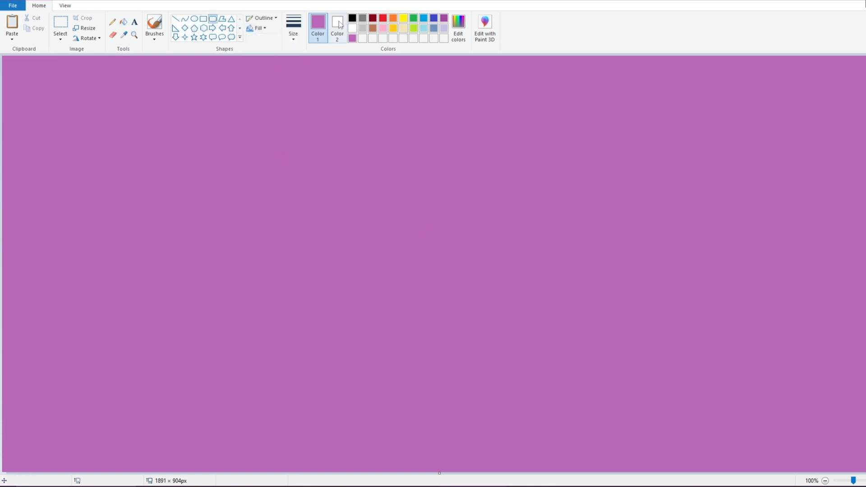
click(337, 27)
click(373, 28)
click(458, 27)
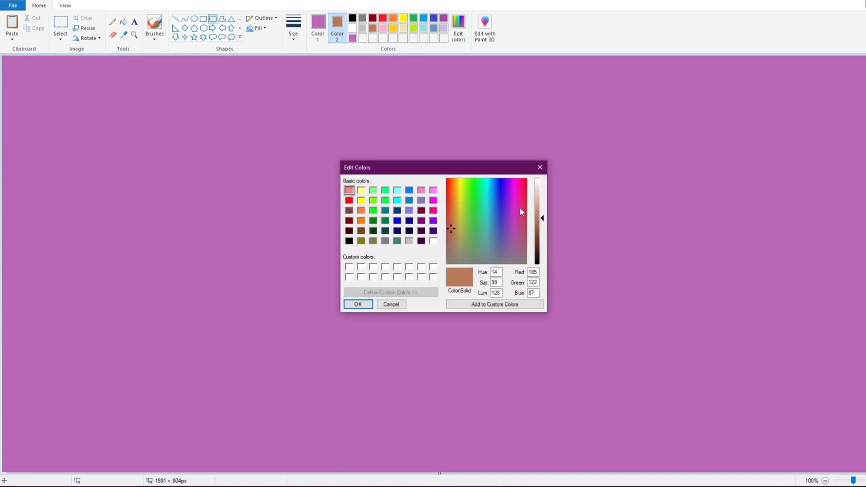
drag(543, 220, 543, 206)
click(358, 304)
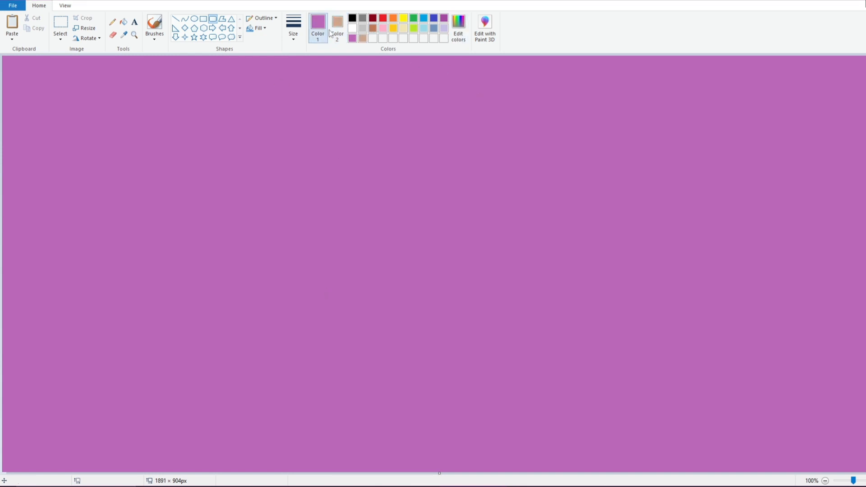
click(363, 38)
mouse_move(348, 120)
mouse_down()
mouse_move(422, 164)
mouse_move(468, 163)
mouse_up()
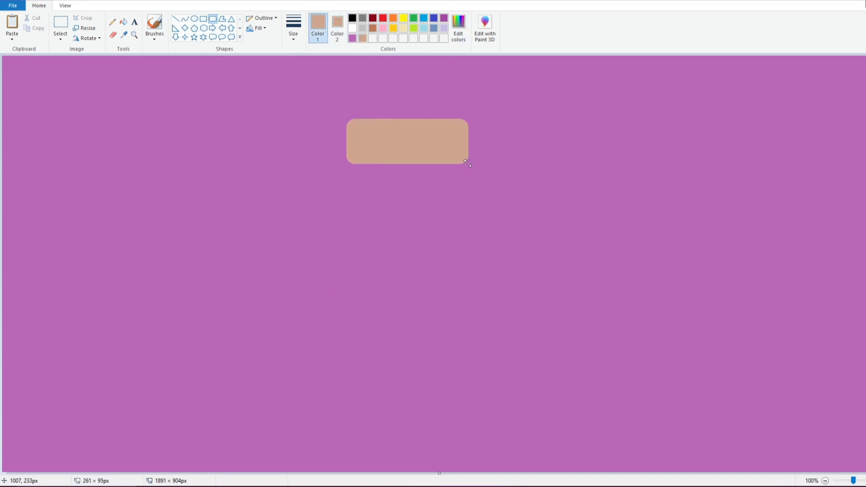
Recolor the rounded rectangle a paler tan (RGB 215, 181, 159), and enlarge and reposition it at about 300 × 112 px
click(458, 27)
drag(543, 208, 543, 202)
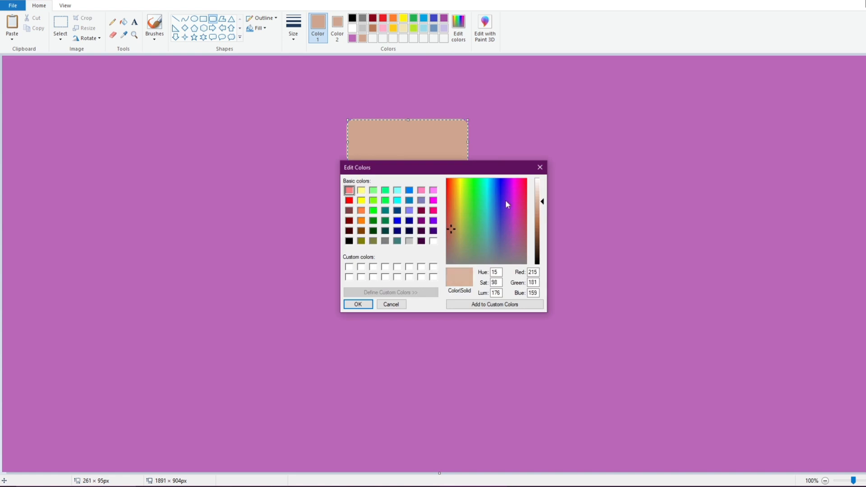
click(358, 304)
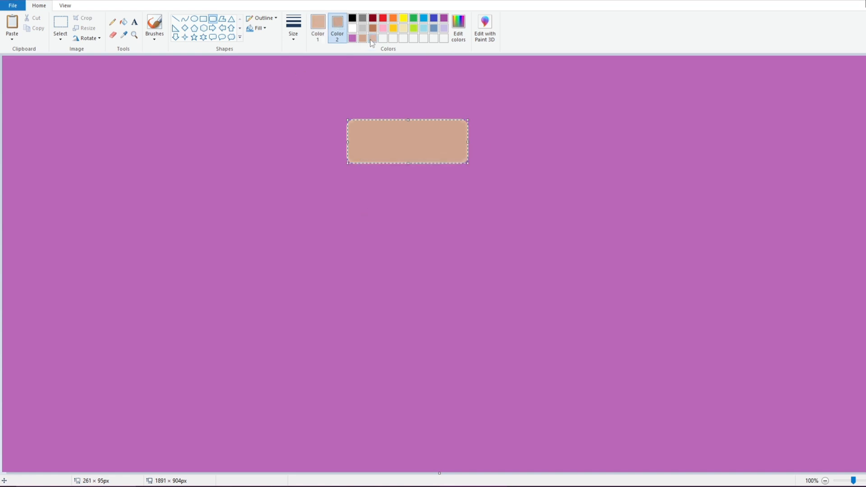
click(372, 38)
drag(468, 163, 484, 171)
mouse_move(436, 141)
mouse_down()
mouse_move(411, 151)
mouse_move(414, 159)
mouse_up()
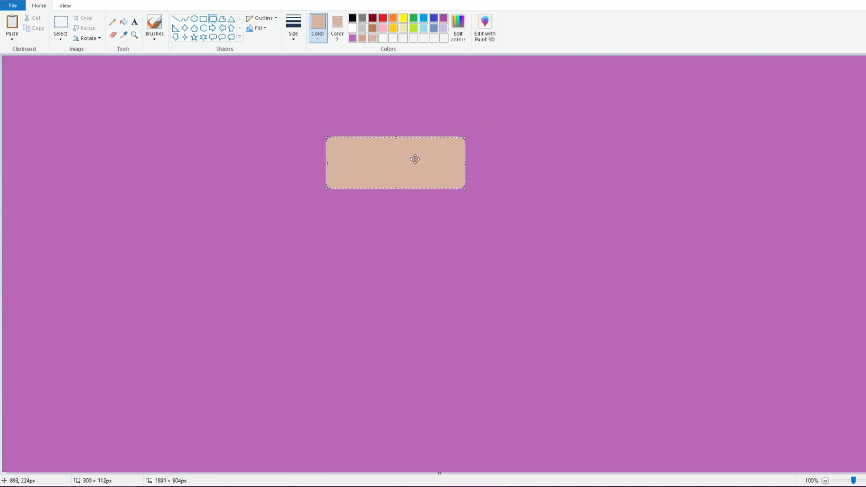
Draw two progressively wider tan rounded rectangles below the first as cake tiers, the lowest about 463 × 132 px
mouse_move(306, 196)
mouse_down()
mouse_move(490, 281)
mouse_move(485, 254)
mouse_up()
click(297, 310)
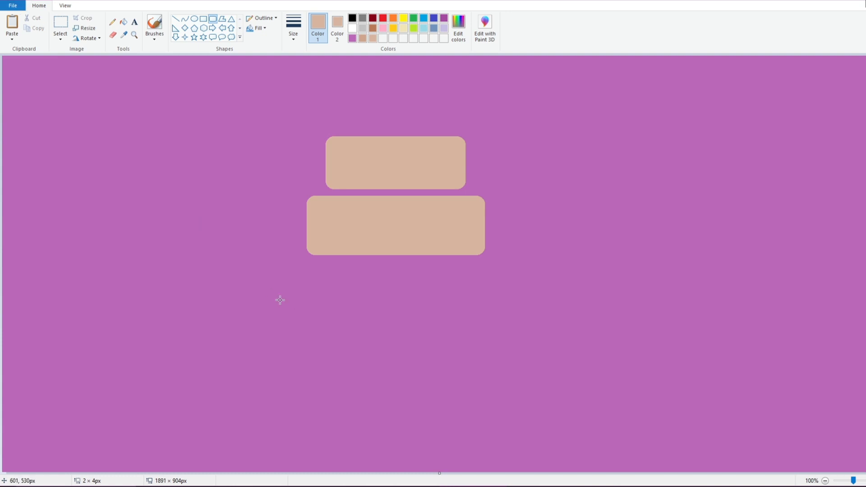
drag(285, 276, 500, 336)
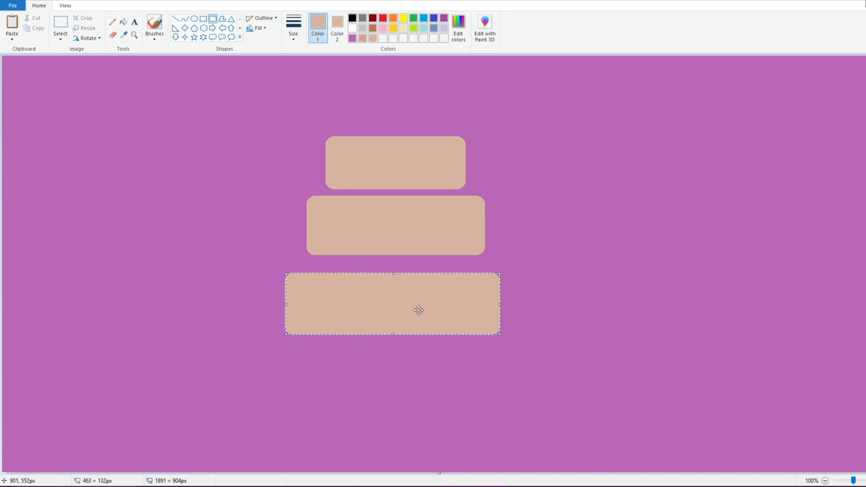
drag(418, 309, 419, 305)
Outline a jagged white icing edge across the top tier with a thicker Pencil and fill the area above it white
click(113, 22)
click(352, 28)
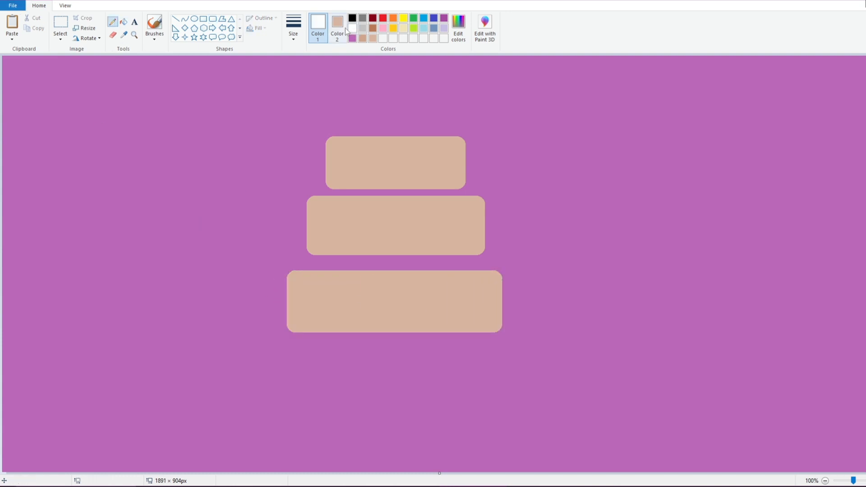
click(296, 39)
click(325, 93)
drag(326, 153, 347, 147)
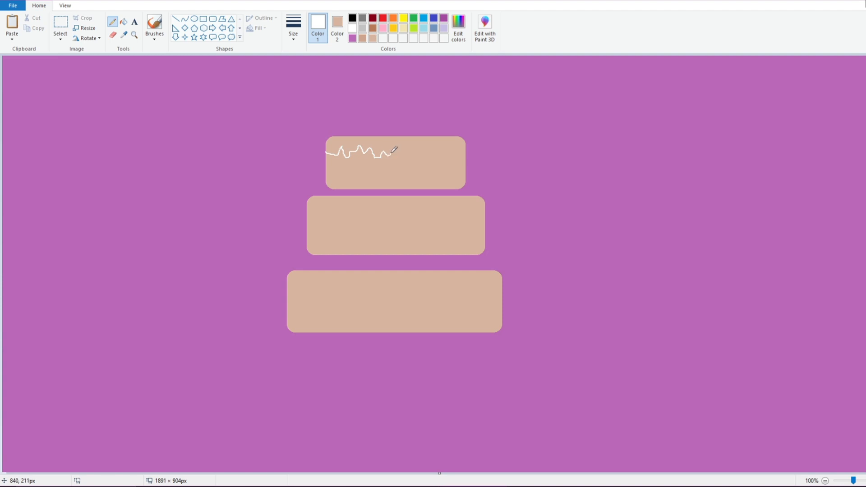
mouse_move(418, 148)
mouse_down()
mouse_move(442, 158)
mouse_move(442, 148)
mouse_move(458, 160)
mouse_up()
click(124, 21)
click(354, 137)
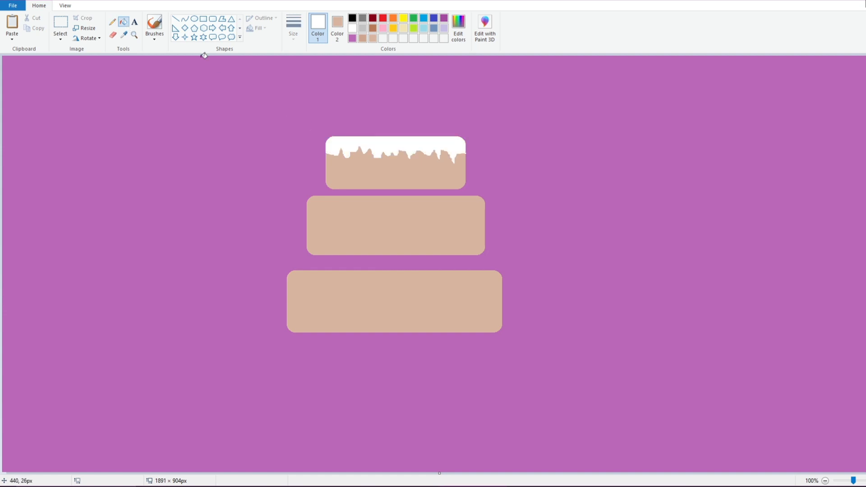
Outline a wavy white icing edge across the middle tier and fill the area above it white
click(112, 22)
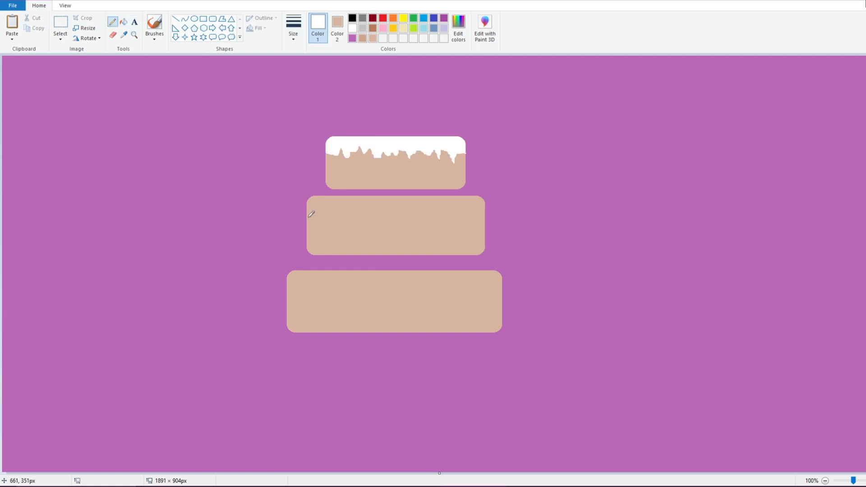
drag(308, 222, 335, 215)
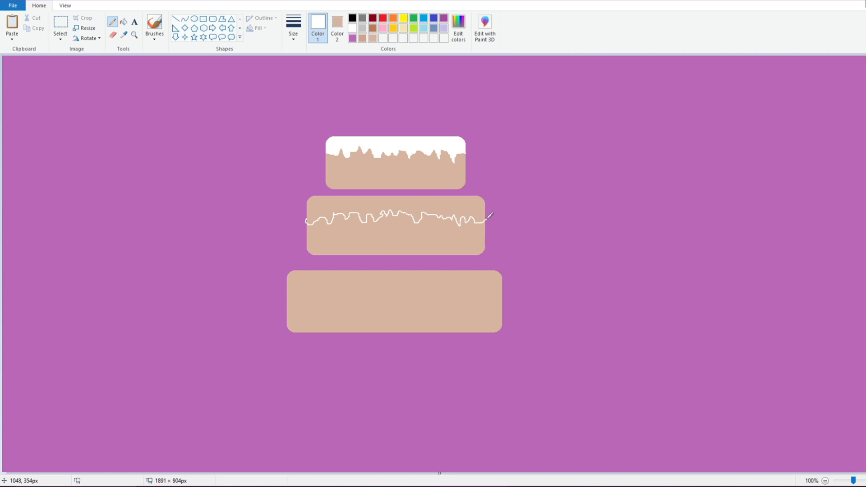
click(123, 22)
click(336, 204)
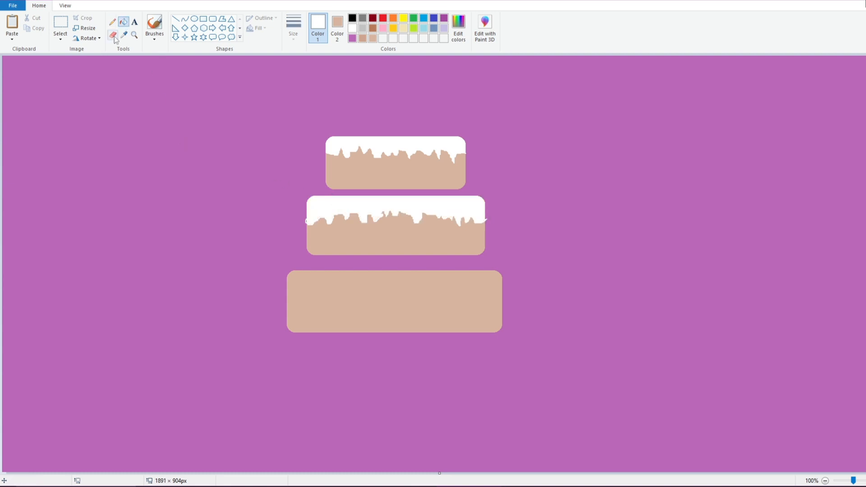
Add dripping white icing to the bottom tier by outlining its lower edge and filling the area above it
click(112, 21)
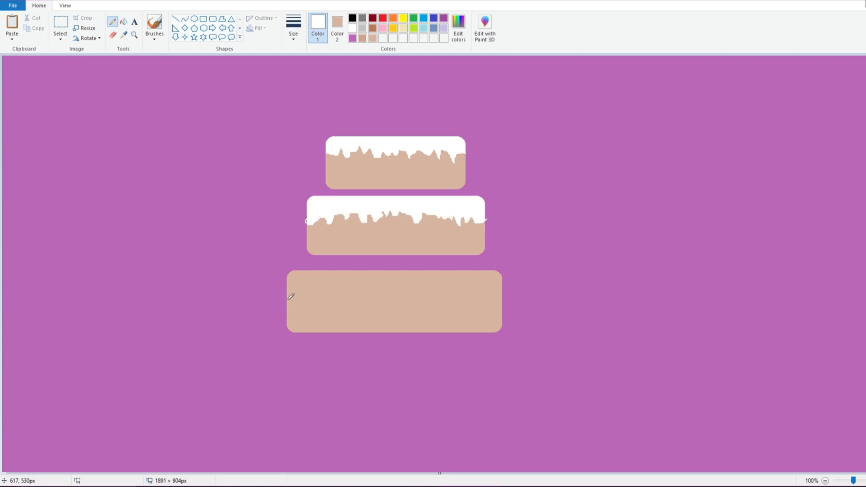
mouse_move(320, 298)
mouse_down()
mouse_move(334, 299)
mouse_move(339, 288)
mouse_move(384, 292)
mouse_up()
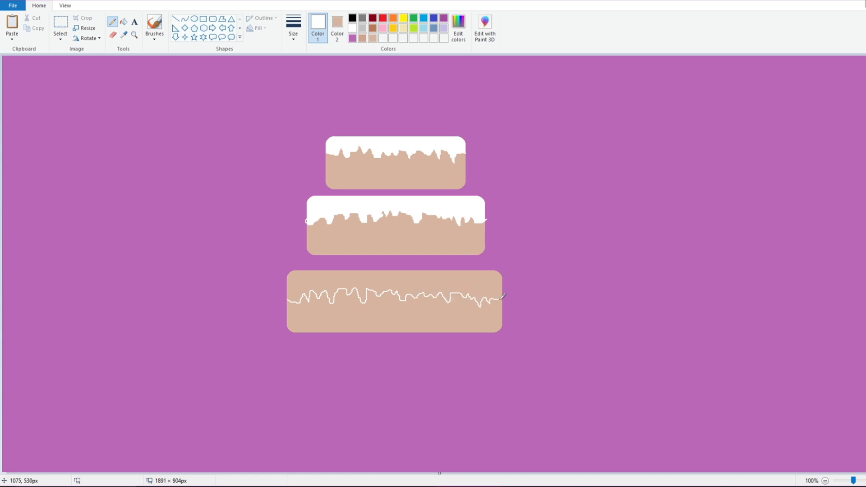
click(123, 21)
click(314, 274)
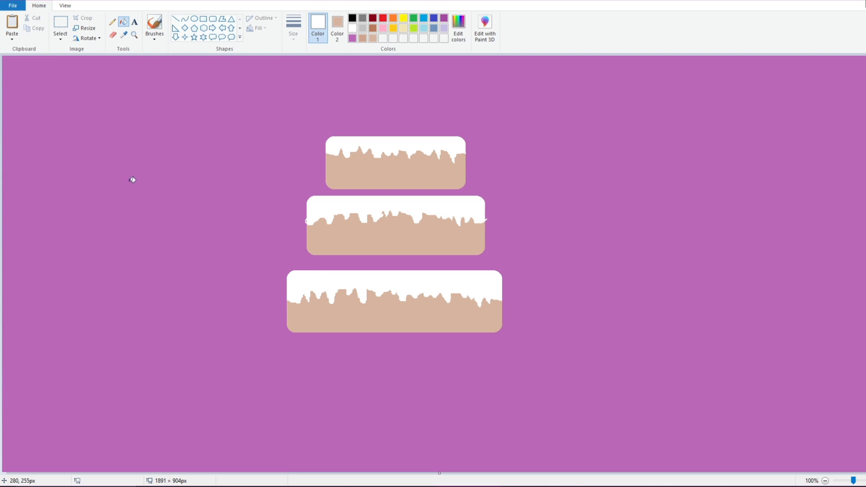
Set Color 2 to the background purple, then select the top tier and reposition it
click(60, 36)
key(Escape)
right_click(352, 38)
click(337, 28)
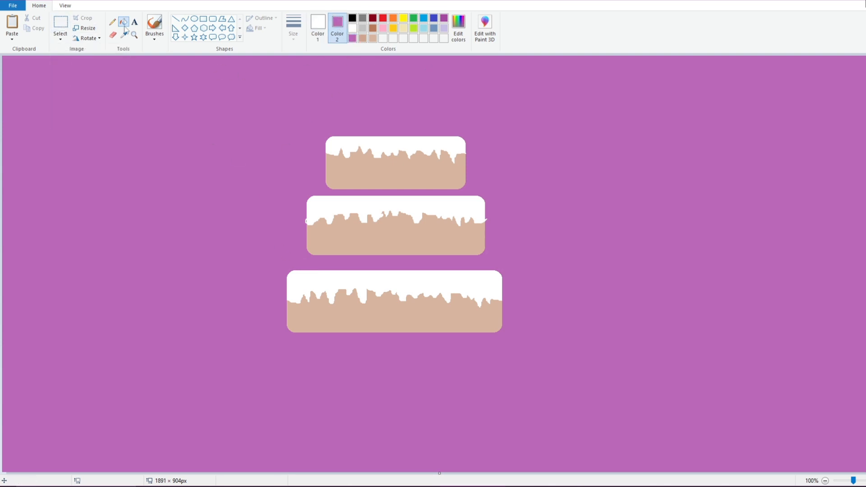
click(60, 22)
drag(304, 113, 477, 190)
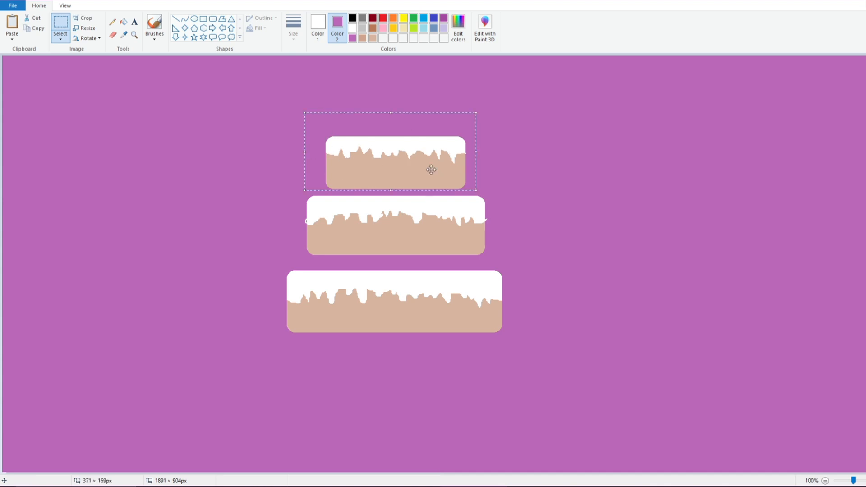
drag(428, 168, 408, 168)
click(246, 185)
Move the middle and bottom tiers up so that all three tiers stack centered without gaps
mouse_move(289, 186)
mouse_down()
mouse_move(298, 207)
mouse_move(495, 255)
mouse_up()
click(265, 202)
drag(408, 232, 416, 226)
click(230, 261)
drag(286, 261, 512, 340)
drag(385, 315, 393, 295)
click(264, 278)
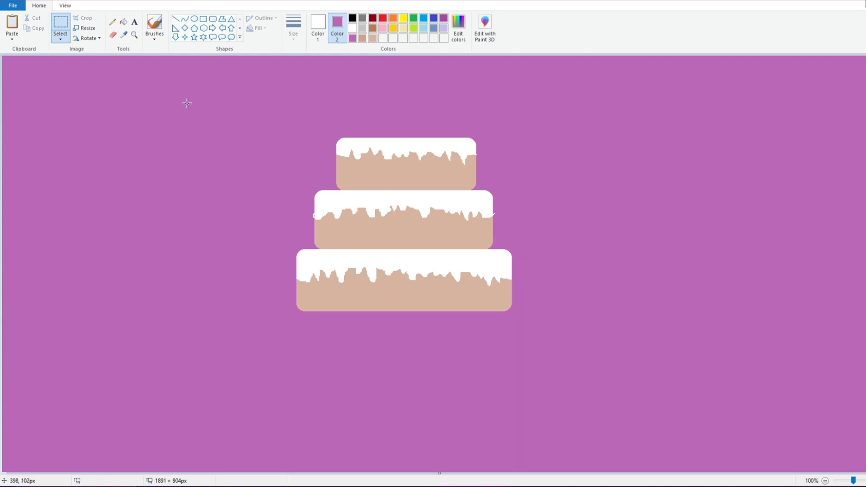
Draw two parallel horizontal brown lines across the full width of the top tier, just below the icing
click(372, 28)
click(175, 18)
drag(336, 168, 476, 168)
click(318, 27)
click(373, 28)
click(291, 182)
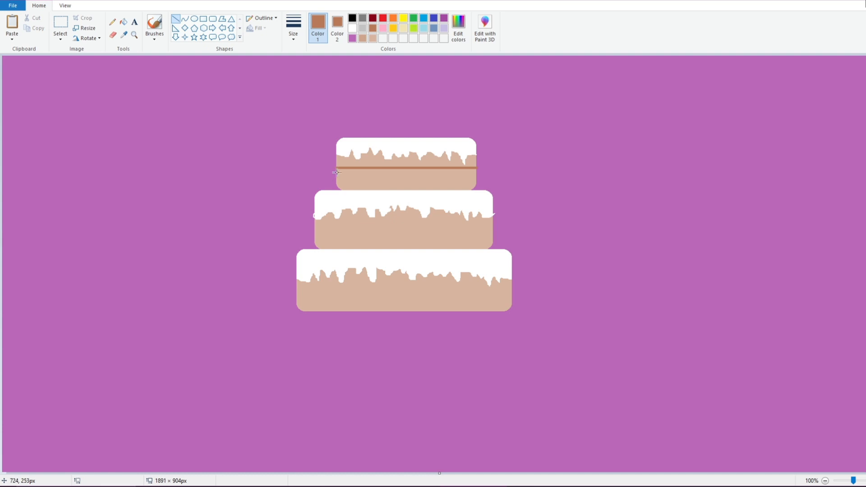
drag(336, 172, 477, 172)
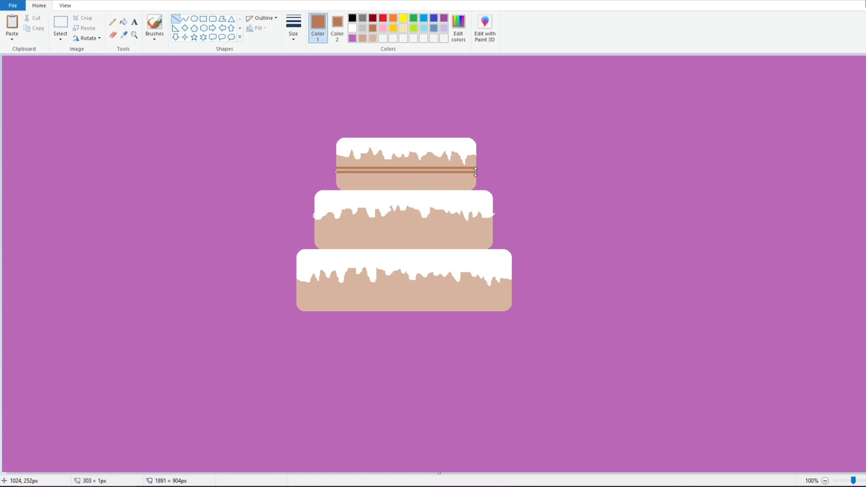
click(422, 183)
Draw two parallel horizontal brown lines across the middle tier and another two across the bottom tier
drag(314, 228, 494, 229)
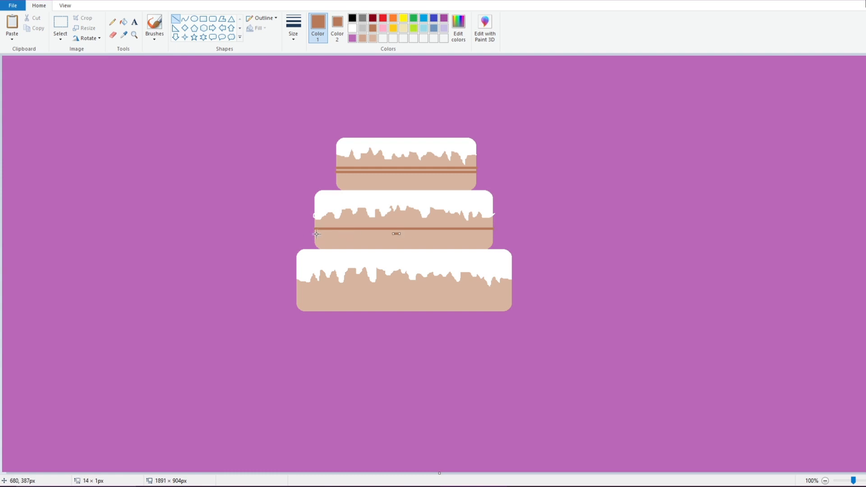
drag(314, 234, 492, 234)
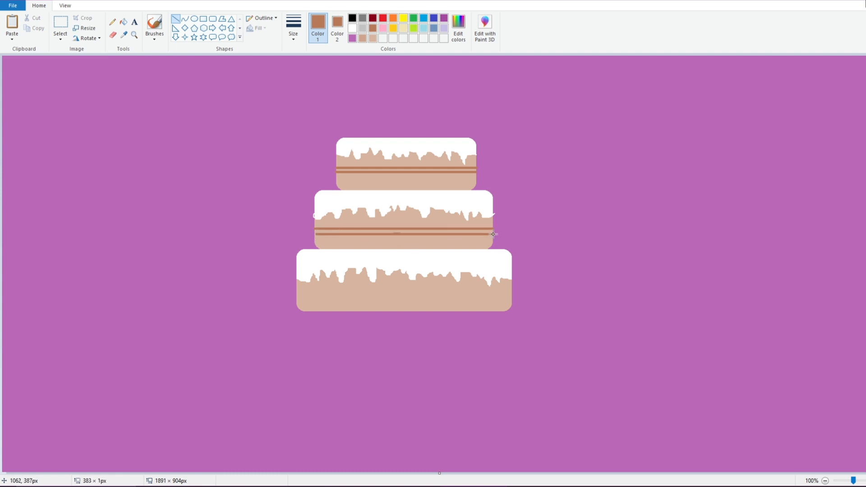
drag(316, 234, 316, 234)
click(338, 246)
mouse_move(297, 290)
mouse_down()
mouse_move(530, 289)
mouse_move(512, 289)
mouse_up()
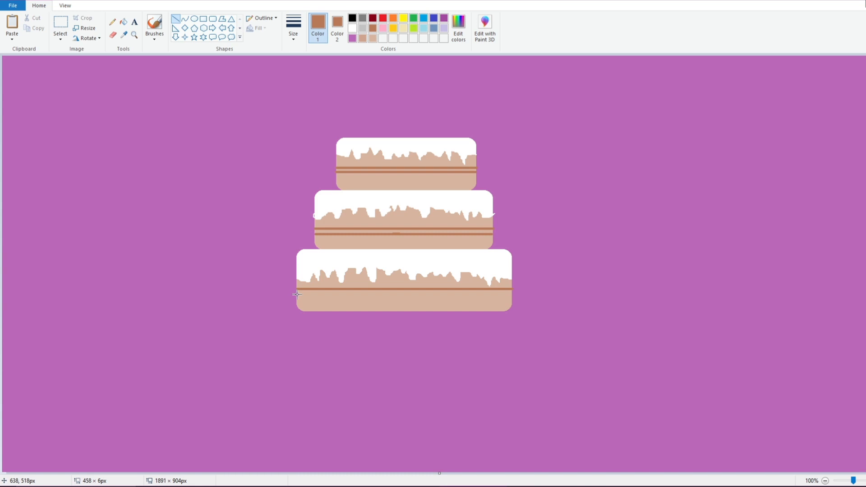
drag(297, 294, 511, 295)
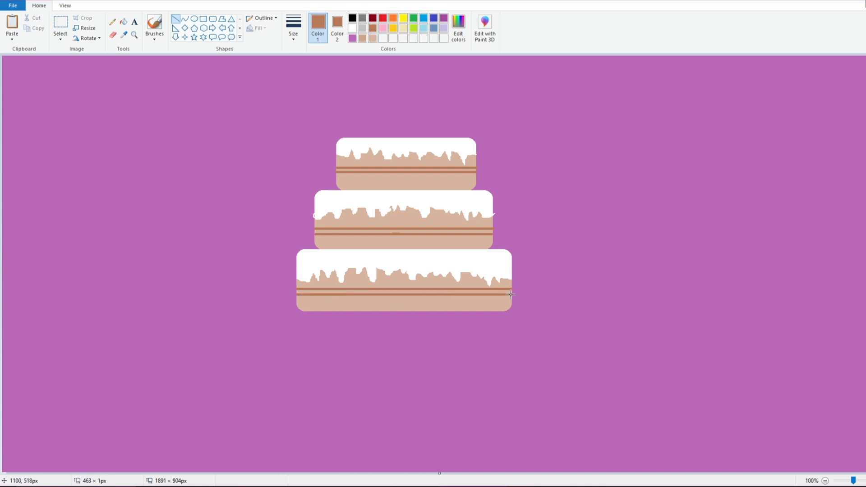
Fill the gap between the paired lines on each of the three tiers with brown to form solid bands
click(123, 22)
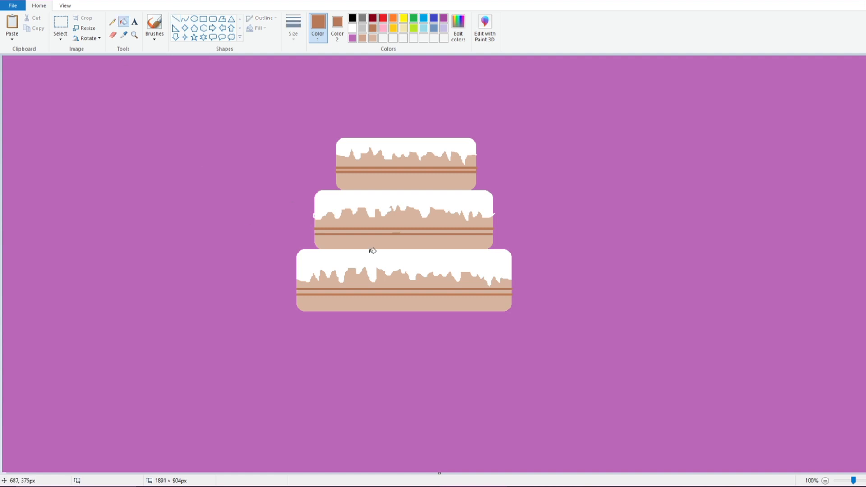
click(418, 168)
click(414, 231)
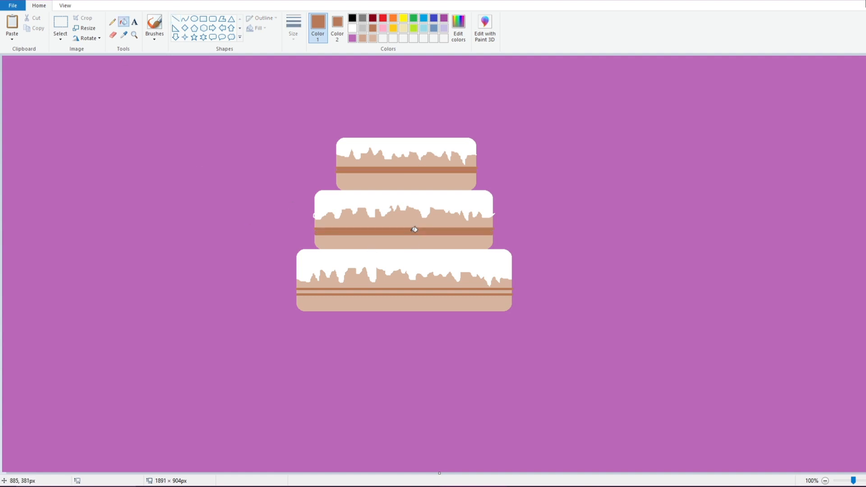
click(396, 292)
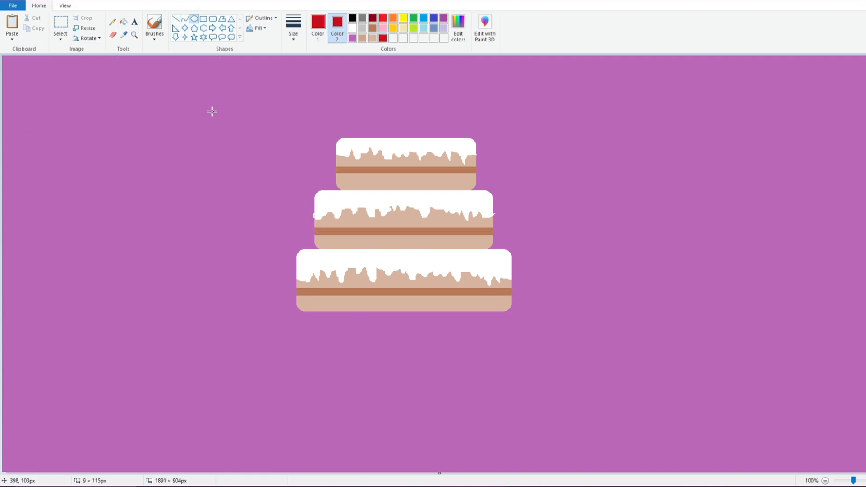
Draw a tall, narrow red rounded rectangle beside the top tier as a candle
click(212, 18)
drag(503, 111, 512, 161)
Draw parallel diagonal white stripes down the length of the red candle with a thinner Line
click(318, 27)
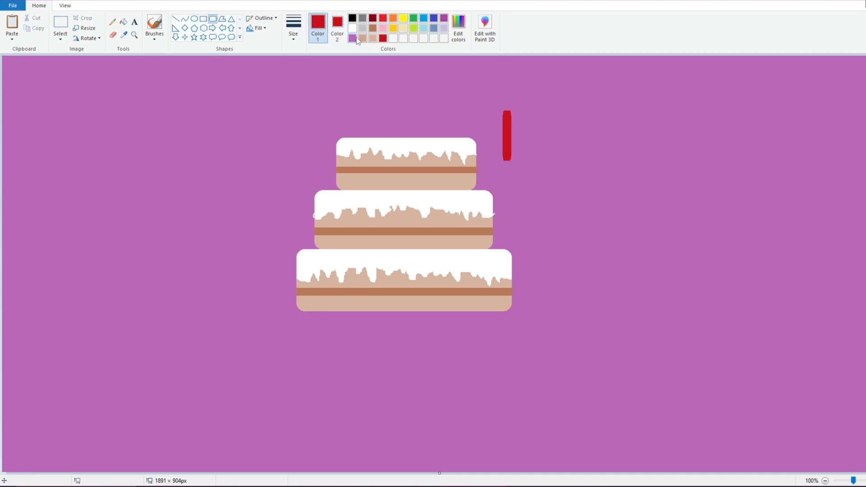
click(352, 28)
click(176, 18)
click(294, 27)
click(315, 75)
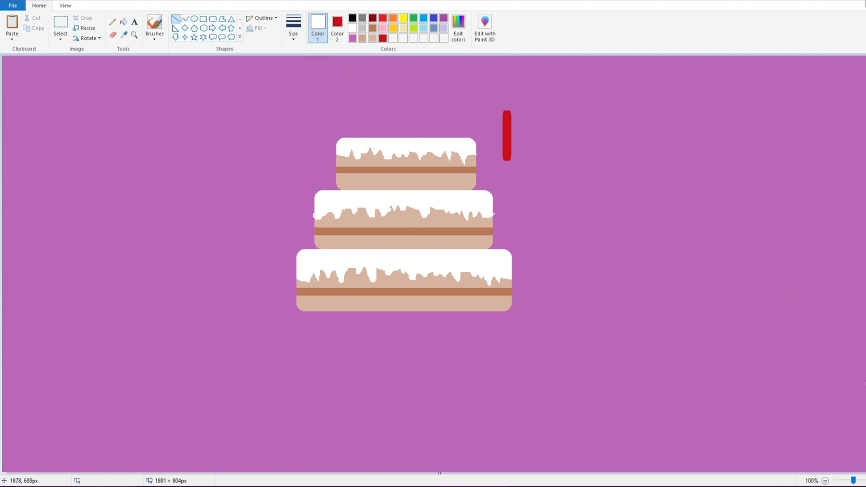
click(865, 481)
scroll(433, 261, down, 4)
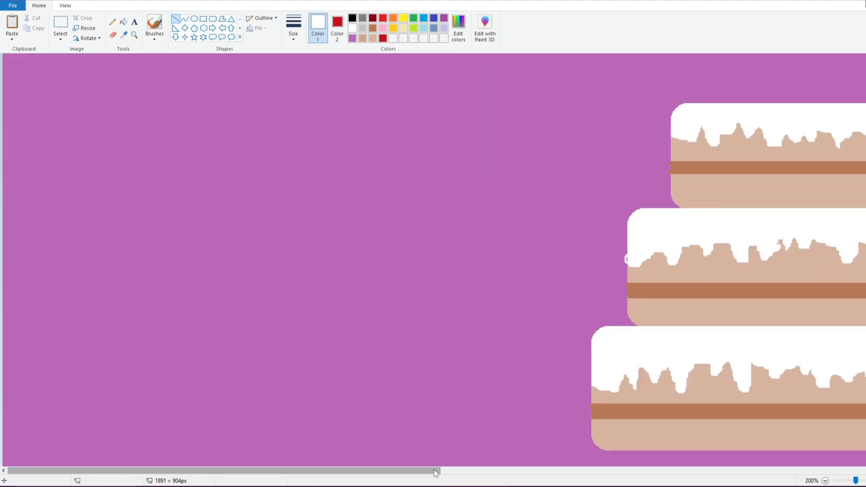
drag(435, 470, 731, 479)
scroll(569, 311, up, 2)
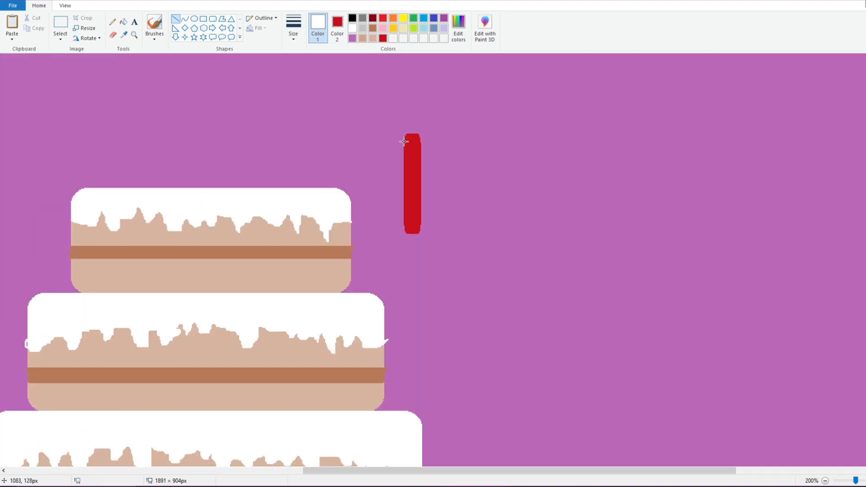
mouse_move(406, 144)
mouse_down()
mouse_move(421, 166)
mouse_move(412, 177)
mouse_move(421, 199)
mouse_up()
drag(404, 195, 419, 232)
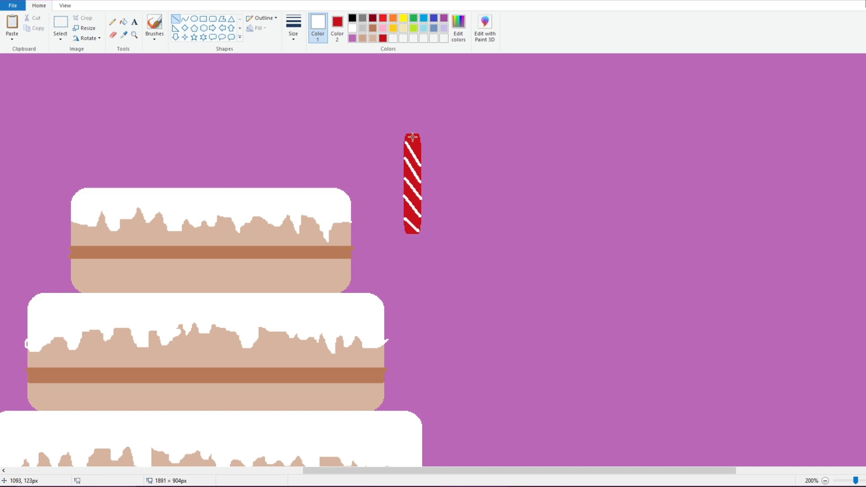
Add a diagonal white stripe at the candle's top and outline a small gold flame above the candle with the Pencil
drag(413, 134, 421, 151)
click(112, 22)
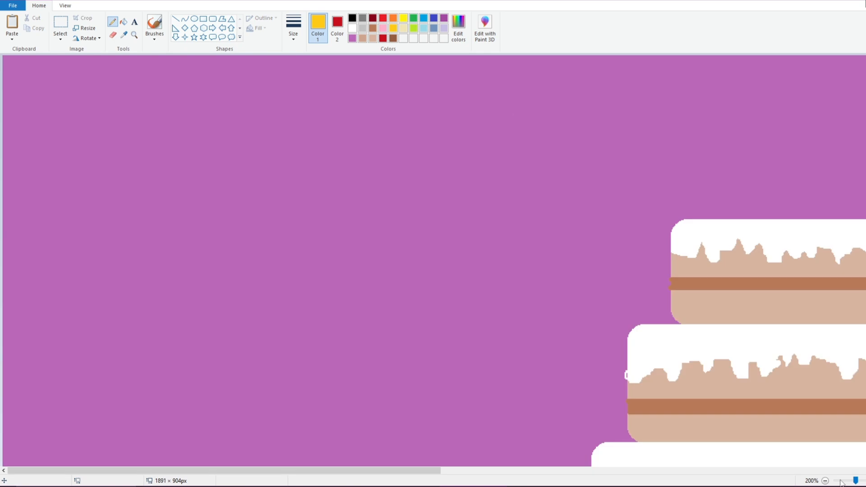
drag(406, 470, 691, 470)
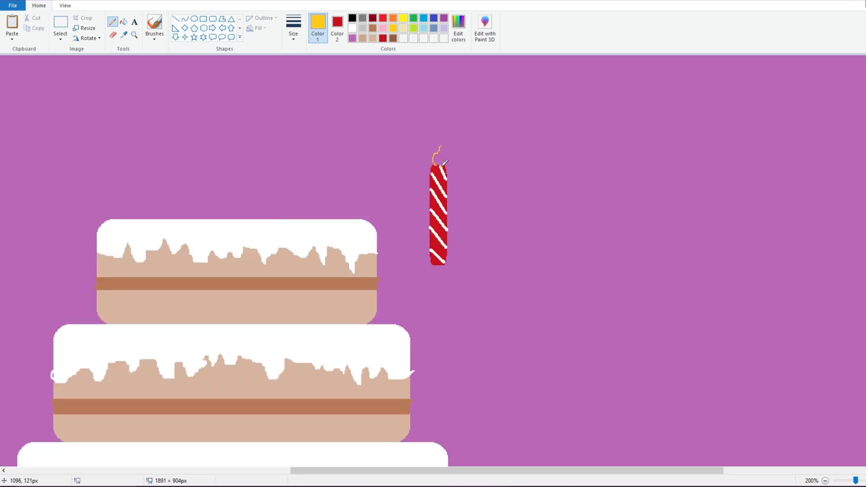
Fill the inside of the candle's flame outline with orange
click(123, 22)
click(438, 158)
click(393, 18)
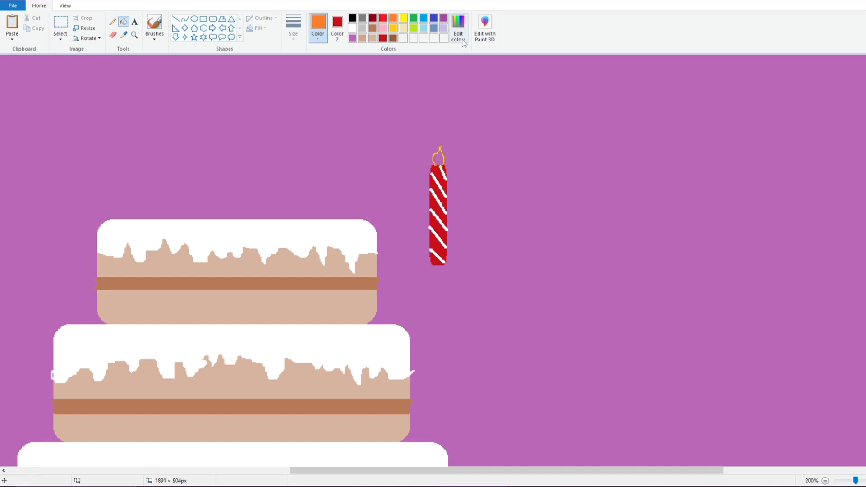
click(440, 158)
scroll(374, 245, down, 1)
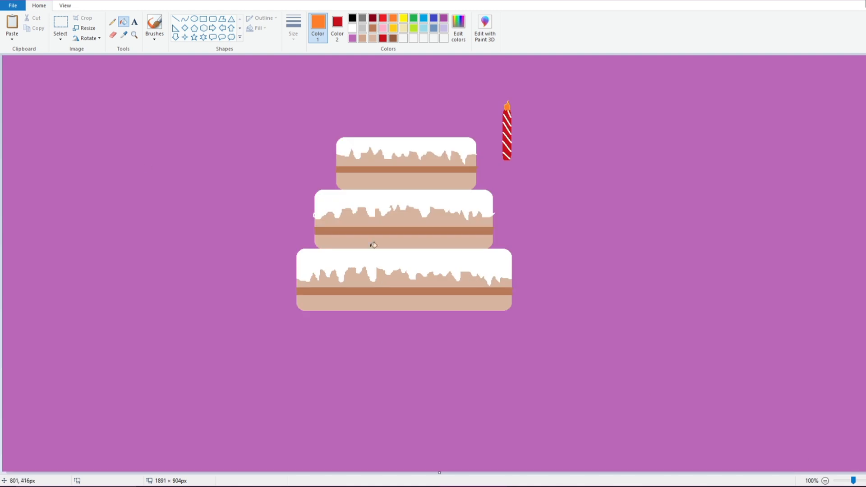
Set Color 2 to the background purple and move the candle onto the centre of the cake's top tier
click(61, 25)
click(337, 27)
click(352, 38)
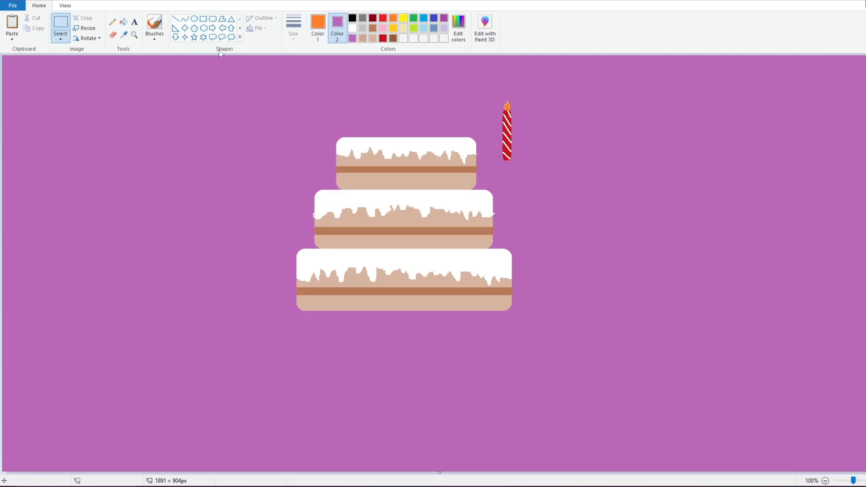
drag(490, 84, 527, 171)
drag(512, 140, 411, 116)
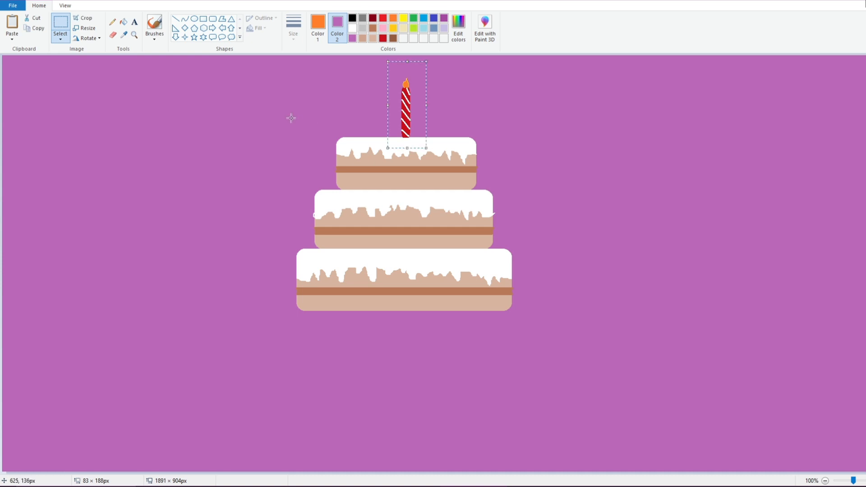
click(291, 118)
Move the whole cake together with its candle down and slightly to the right on the canvas
drag(249, 72, 537, 336)
drag(389, 221, 399, 258)
click(208, 235)
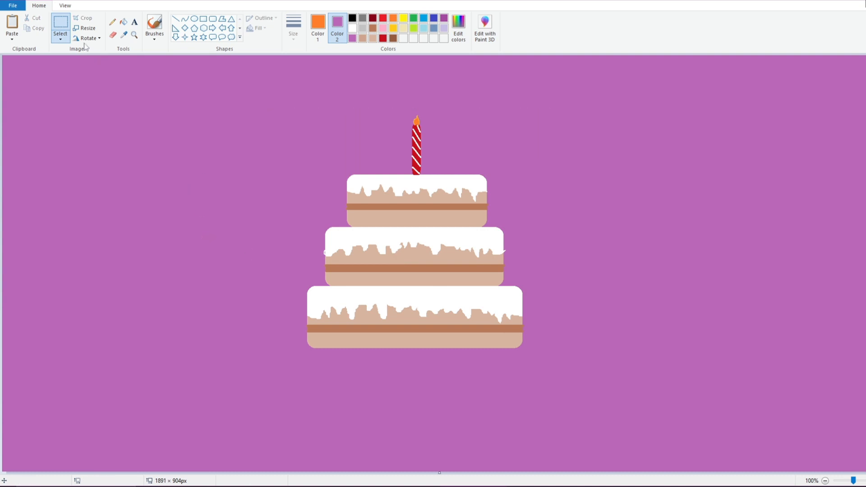
Add the text "Birthday" to the left of the cake's top tier and colour it white
click(135, 22)
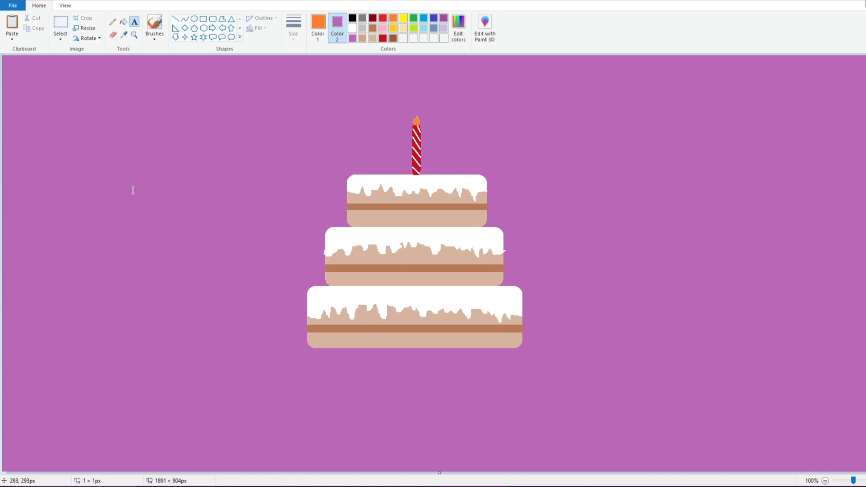
click(132, 171)
text(Birthd)
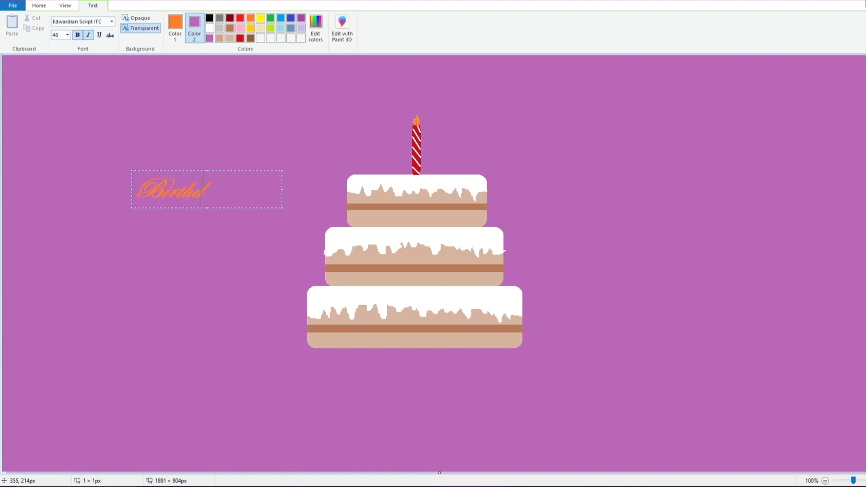
text(ay)
drag(230, 189, 134, 163)
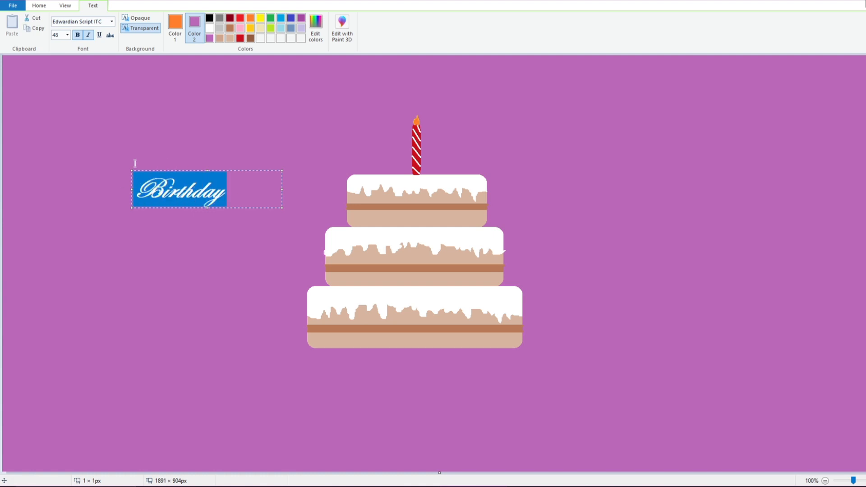
click(209, 28)
click(203, 160)
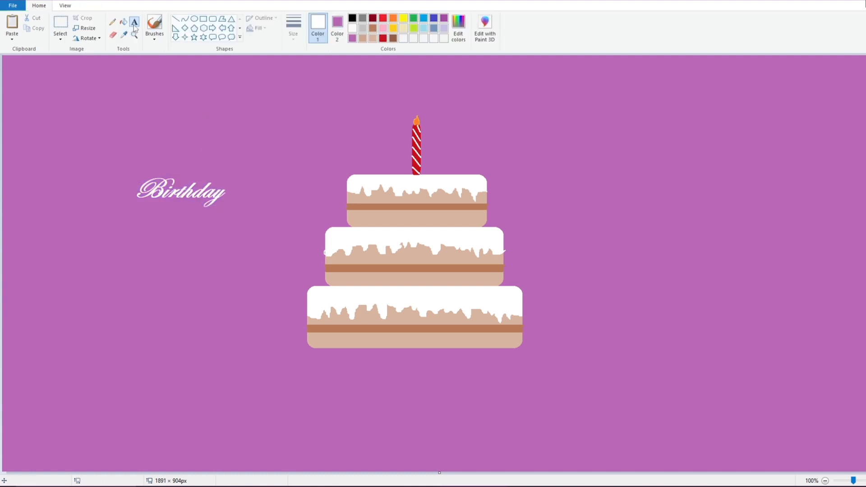
Add the white text "Cake" beneath the word "Birthday"
click(149, 207)
text(Cake)
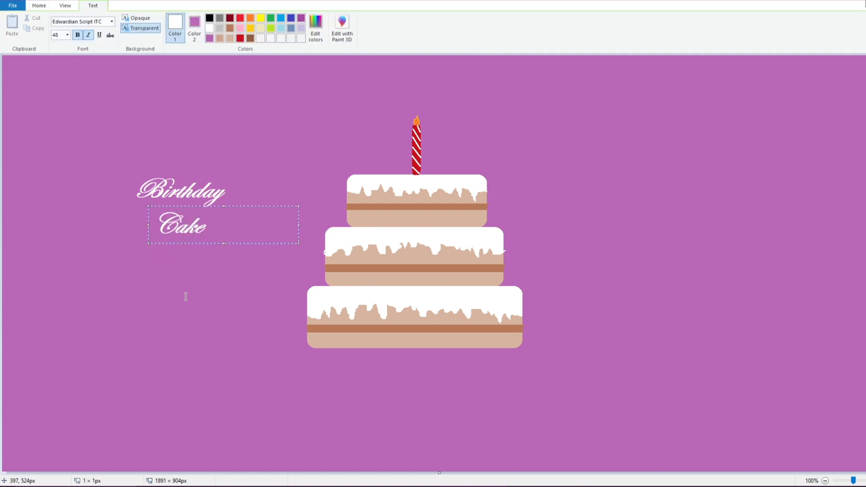
click(186, 296)
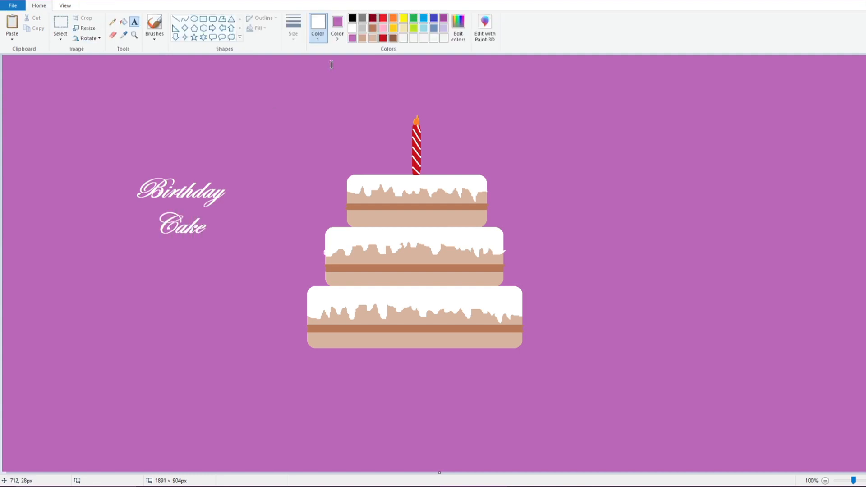
Move the two-line "Birthday Cake" text closer to the cake
click(60, 22)
drag(93, 147, 204, 251)
drag(187, 216, 232, 222)
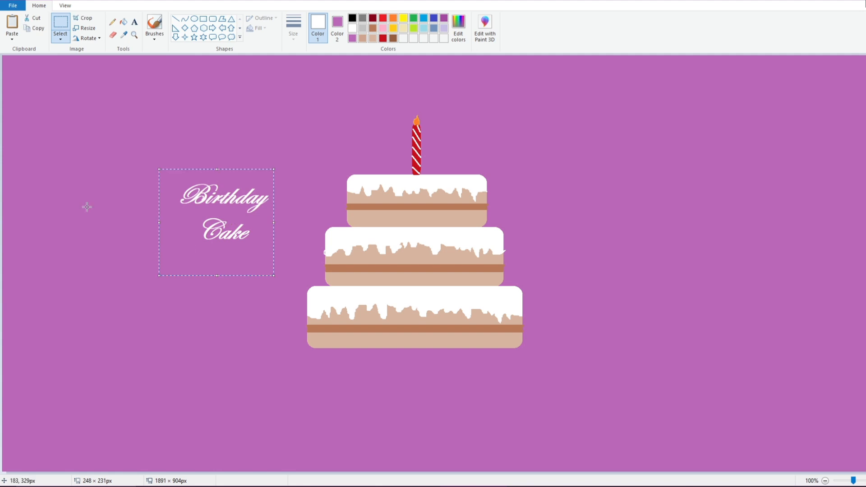
click(85, 205)
Draw a row of three pink heart outlines of decreasing size to the right of the cake's top tier
drag(525, 168, 567, 209)
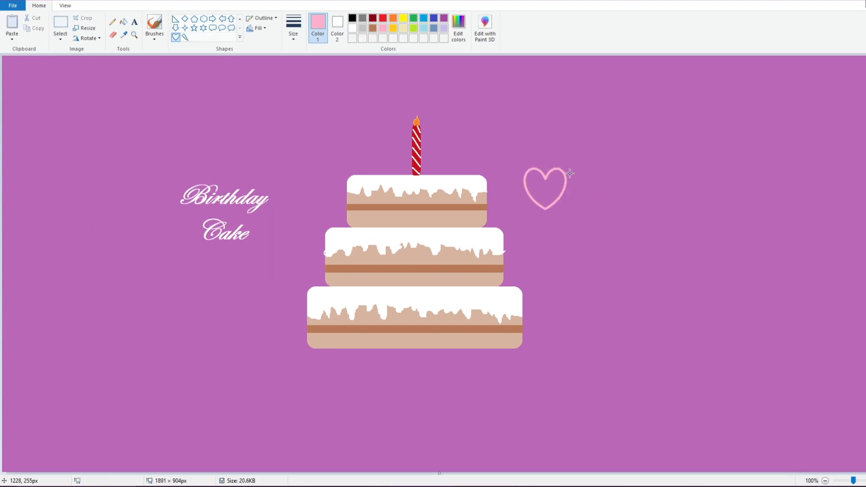
mouse_move(571, 173)
mouse_down()
mouse_move(605, 211)
mouse_move(631, 219)
mouse_up()
click(268, 151)
Draw a wavy pink string down from each heart with the Pencil so the three strings cross below
click(112, 22)
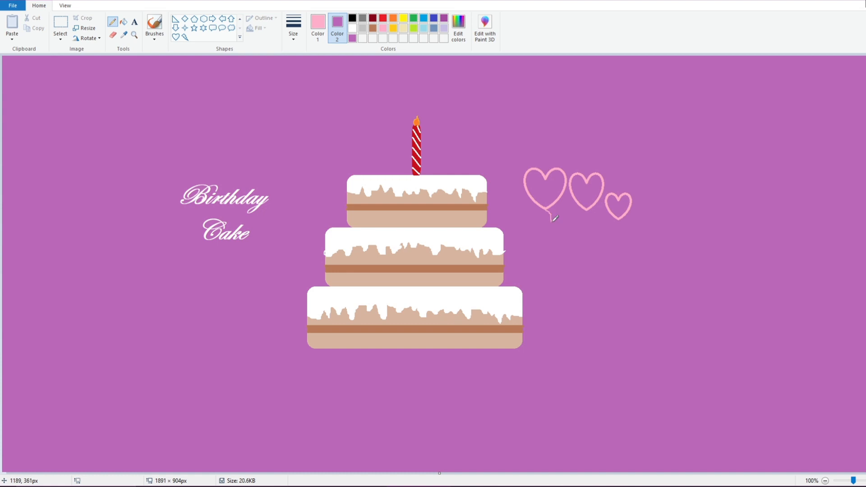
drag(555, 219, 590, 283)
drag(588, 208, 593, 246)
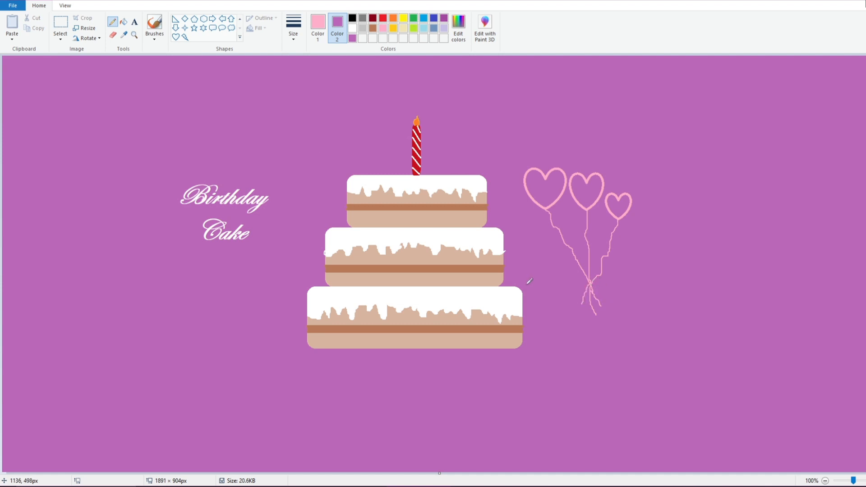
Move the three heart balloons with their strings slightly higher on the canvas
click(61, 23)
drag(517, 158, 667, 332)
drag(582, 244, 584, 222)
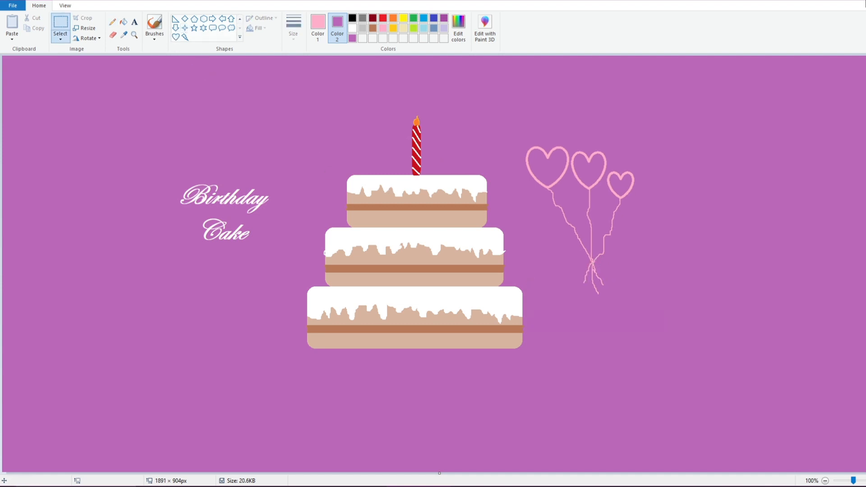
Draw a small four-point star with solid pink fill where the three balloon strings cross
click(185, 28)
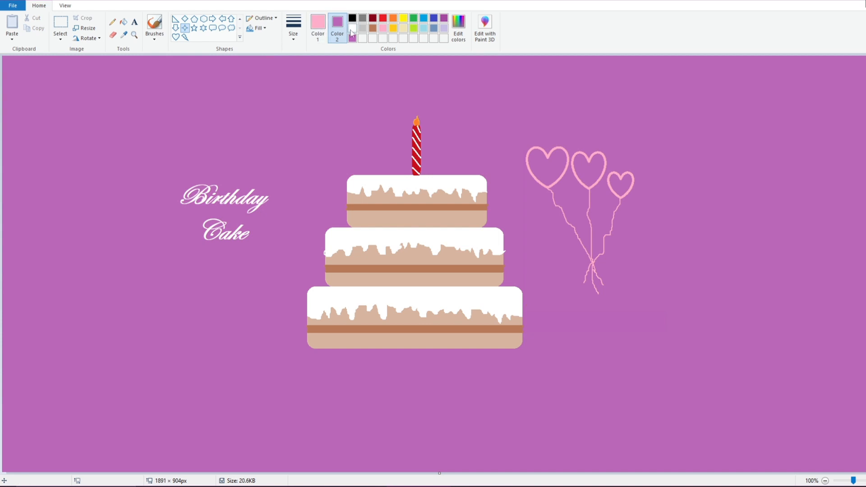
click(381, 28)
click(258, 28)
click(264, 52)
mouse_move(587, 256)
mouse_down()
mouse_move(605, 271)
mouse_move(593, 261)
mouse_up()
click(613, 266)
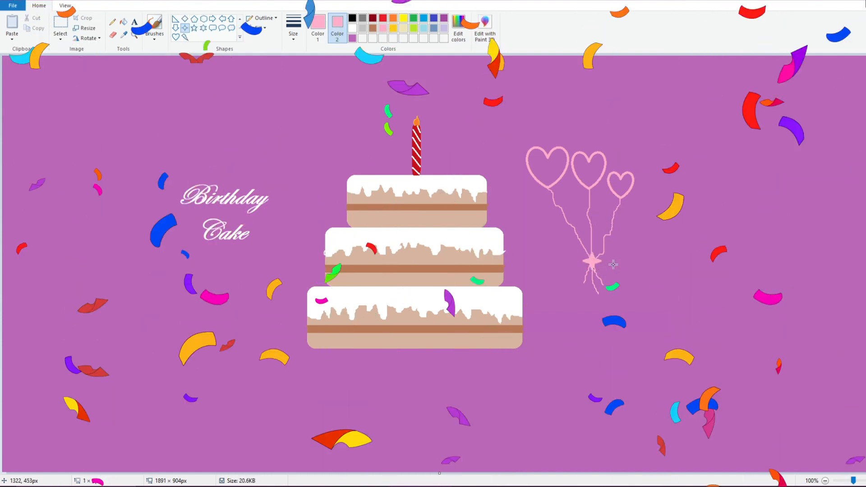